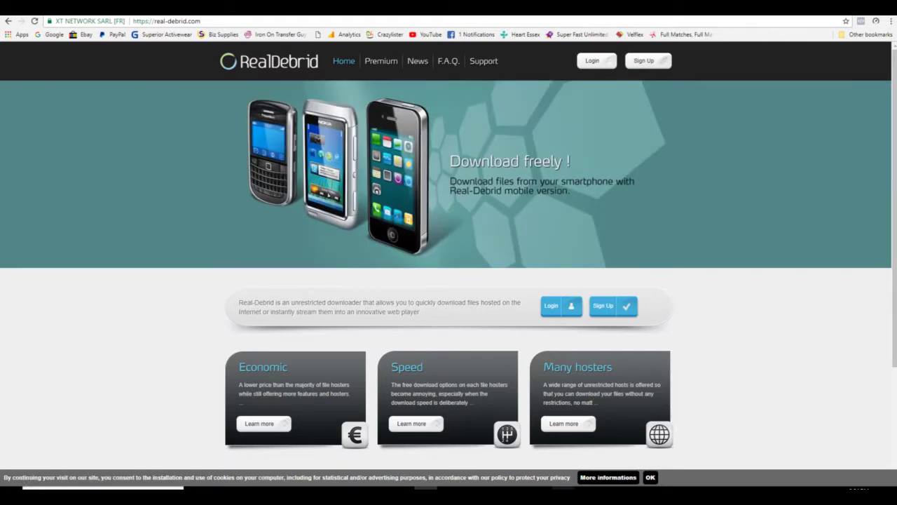
Switch to Kodi and open the Accounts settings from the Tools section of the Exodus add-on.
{"action": "mouse_move", "coordinate": [564, 488]}
{"action": "left_click", "coordinate": [547, 455]}
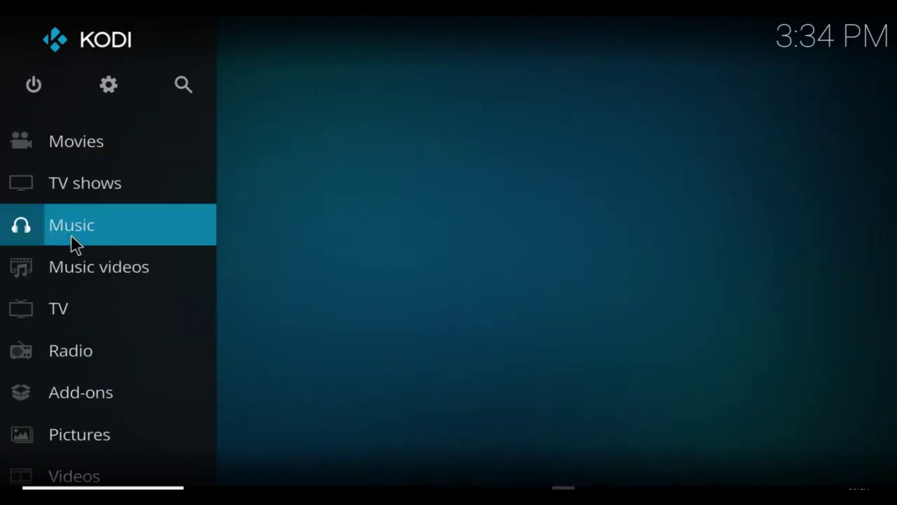
{"action": "mouse_move", "coordinate": [85, 394]}
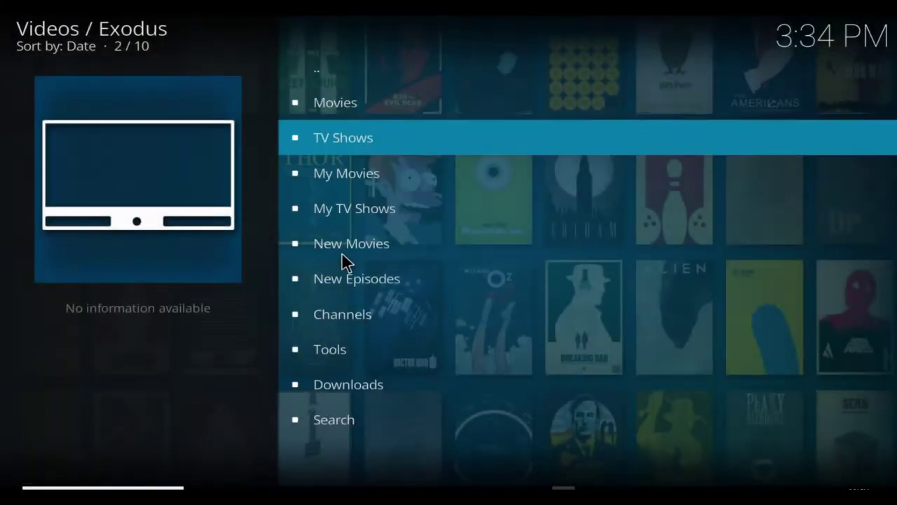
{"action": "left_click", "coordinate": [335, 350]}
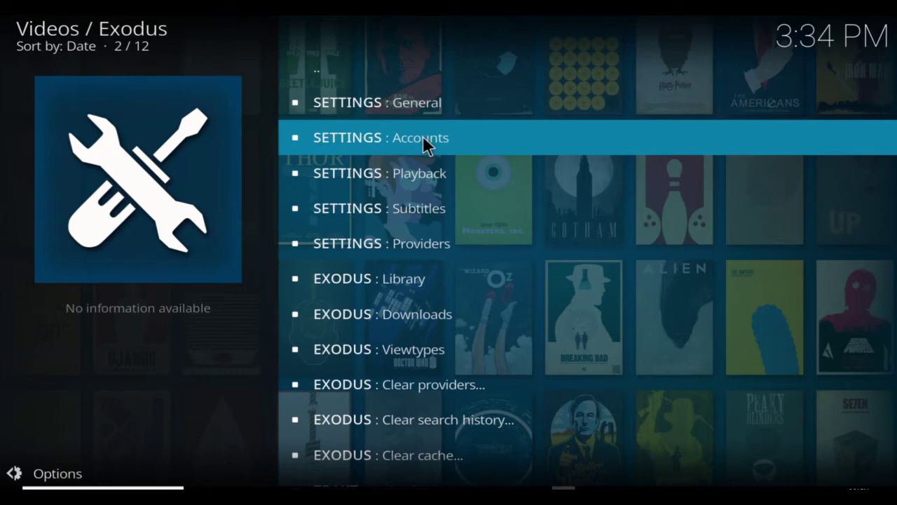
{"action": "left_click", "coordinate": [423, 137]}
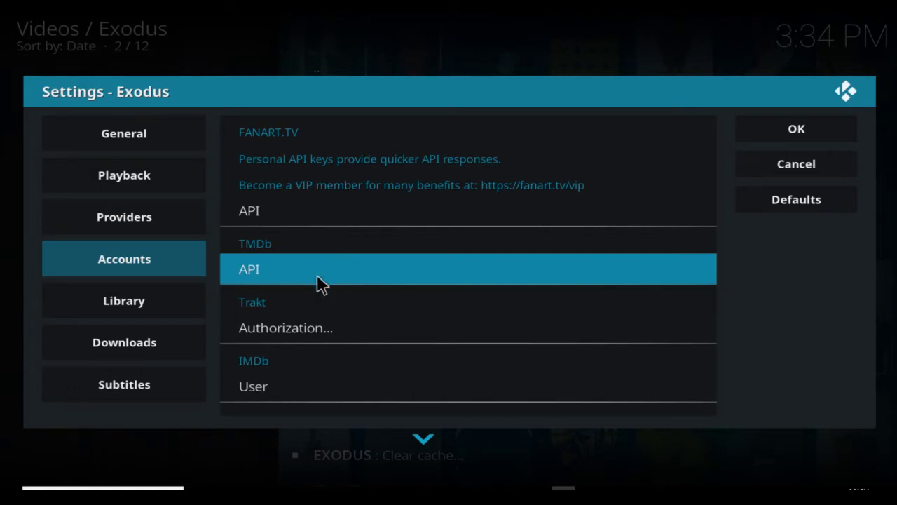
Look through the account services in the Exodus settings to locate the Debrid service section.
{"action": "scroll", "coordinate": [319, 303], "scroll_direction": "down", "scroll_amount": 1}
{"action": "scroll", "coordinate": [323, 312], "scroll_direction": "down", "scroll_amount": 2}
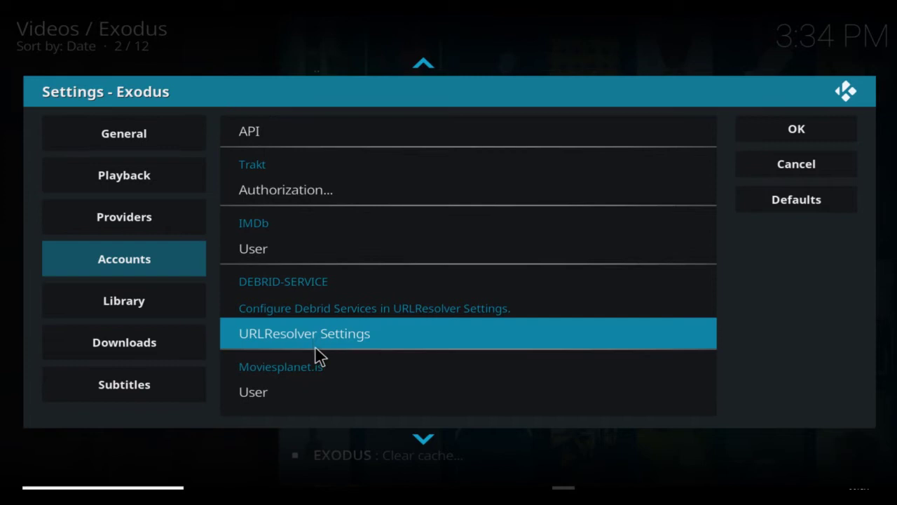
{"action": "scroll", "coordinate": [329, 351], "scroll_direction": "down", "scroll_amount": 1}
{"action": "scroll", "coordinate": [330, 347], "scroll_direction": "down", "scroll_amount": 1}
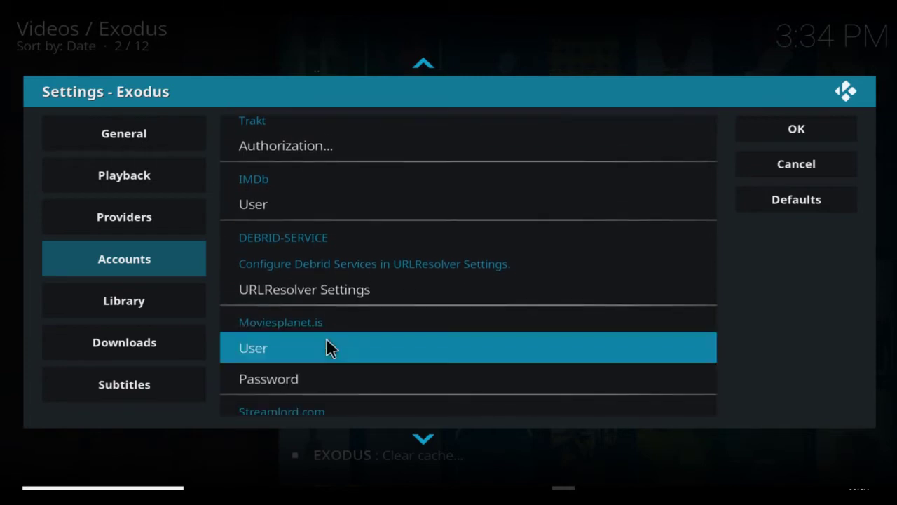
{"action": "key", "text": "Down"}
{"action": "key", "text": "Down"}
{"action": "key", "text": "Down"}
{"action": "key", "text": "Down"}
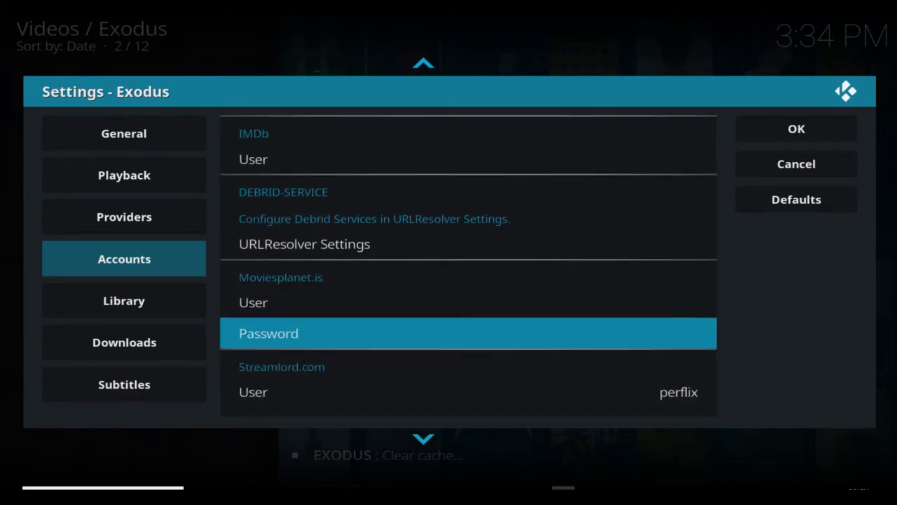
{"action": "key", "text": "Down"}
{"action": "key", "text": "Down"}
{"action": "key", "text": "Down"}
{"action": "key", "text": "Down"}
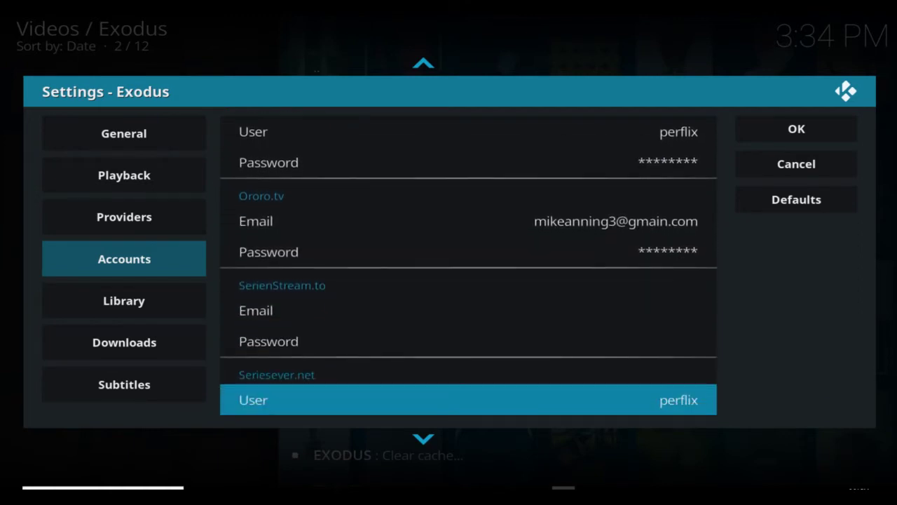
{"action": "key", "text": "Down"}
{"action": "key", "text": "Down"}
{"action": "key", "text": "Down"}
{"action": "key", "text": "Down"}
{"action": "key", "text": "Down"}
{"action": "key", "text": "Down"}
{"action": "key", "text": "Down"}
{"action": "key", "text": "Down"}
{"action": "key", "text": "Down"}
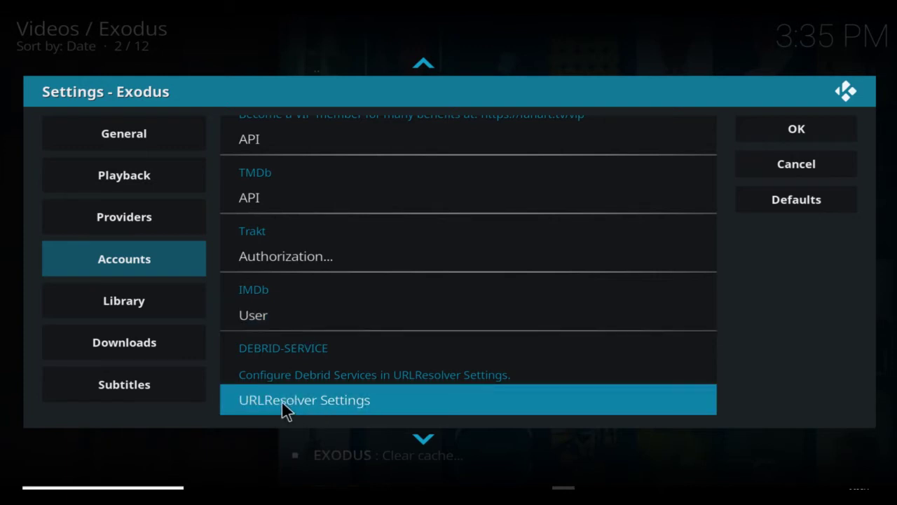
Open the URLResolver settings for the Debrid service and go to the Universal Resolvers category.
{"action": "left_click", "coordinate": [351, 402]}
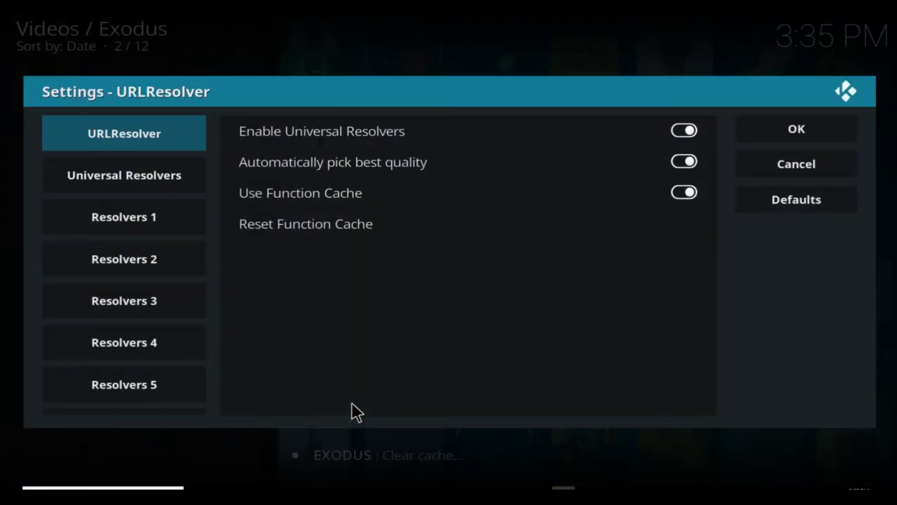
{"action": "mouse_move", "coordinate": [97, 183]}
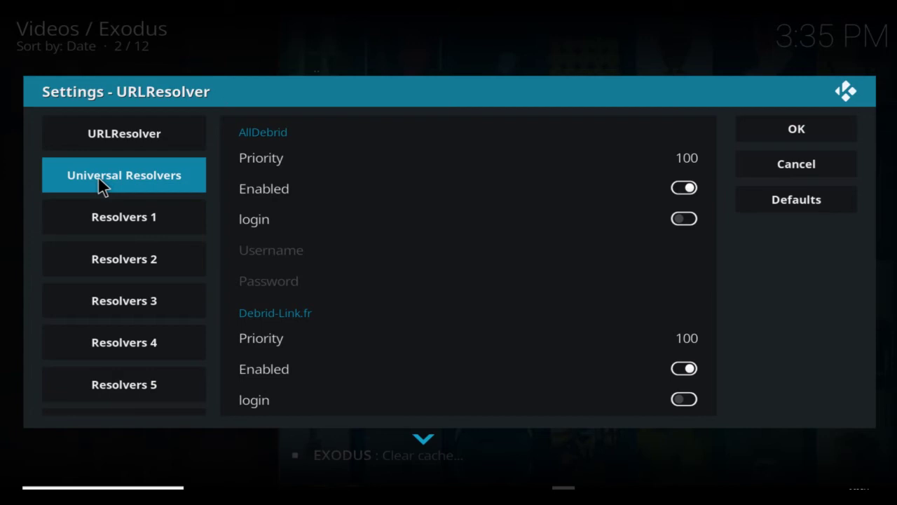
{"action": "key", "text": "Right"}
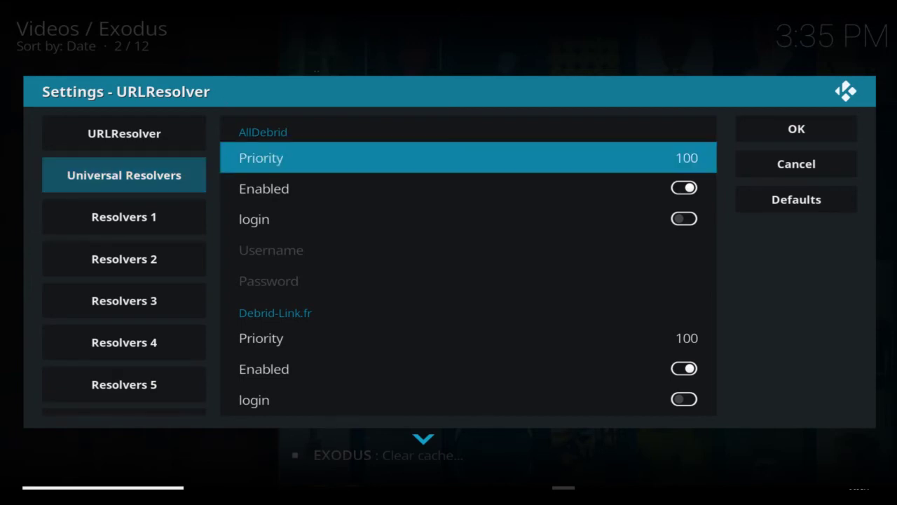
Examine the universal resolver entries from AllDebrid down to the Real-Debrid authorization options.
{"action": "key", "text": "Down"}
{"action": "key", "text": "Down"}
{"action": "key", "text": "Down"}
{"action": "key", "text": "Down"}
{"action": "key", "text": "Down"}
{"action": "key", "text": "Down"}
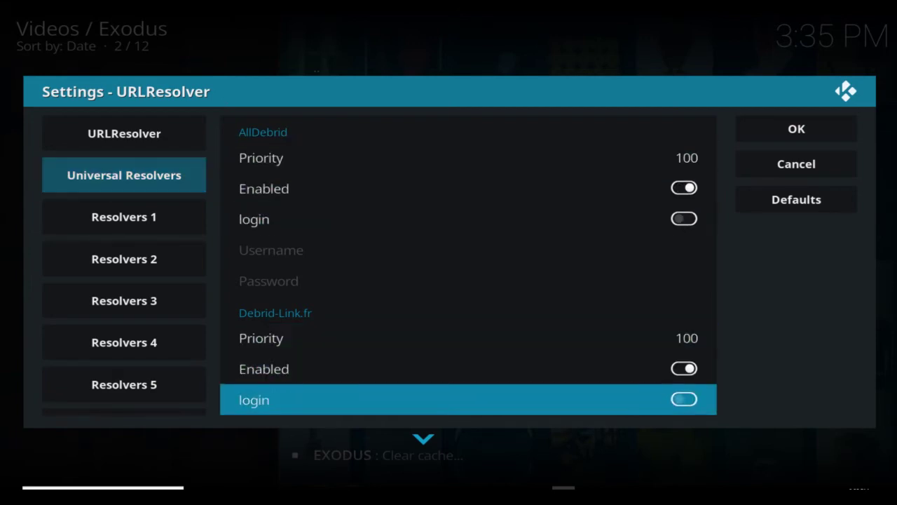
{"action": "key", "text": "Down"}
{"action": "key", "text": "Down"}
{"action": "key", "text": "Down"}
{"action": "key", "text": "Down"}
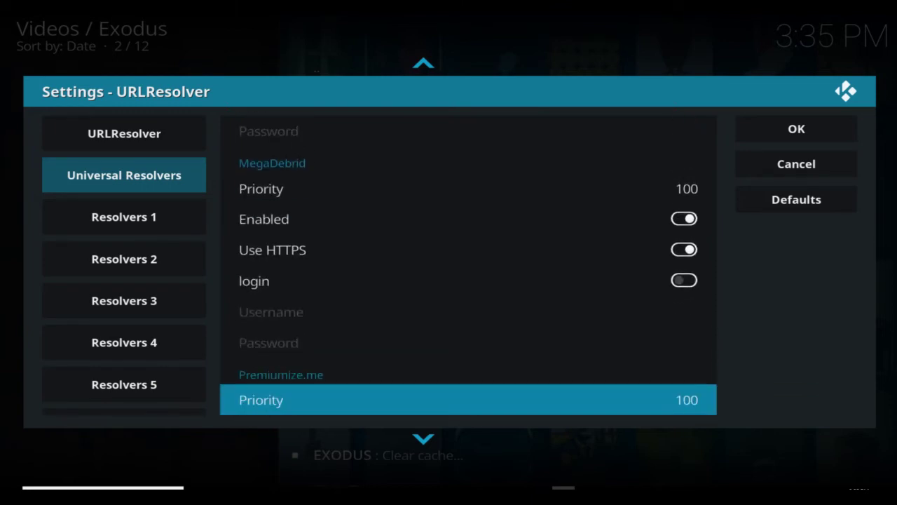
{"action": "key", "text": "Down"}
{"action": "key", "text": "Down"}
{"action": "key", "text": "Down"}
{"action": "key", "text": "Down"}
{"action": "key", "text": "Down"}
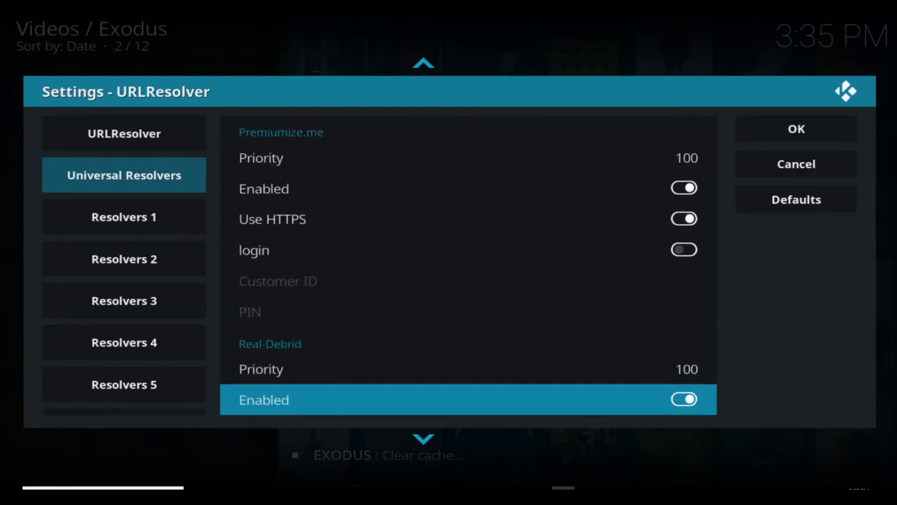
{"action": "key", "text": "Down"}
{"action": "key", "text": "Down"}
{"action": "key", "text": "Down"}
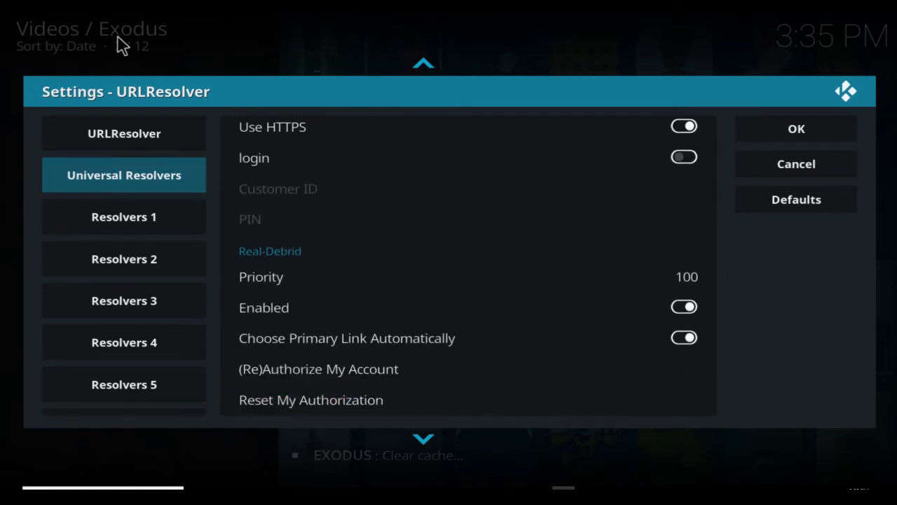
Start the (re)authorization of the account in the Real-Debrid section of the universal resolvers.
{"action": "mouse_move", "coordinate": [136, 259]}
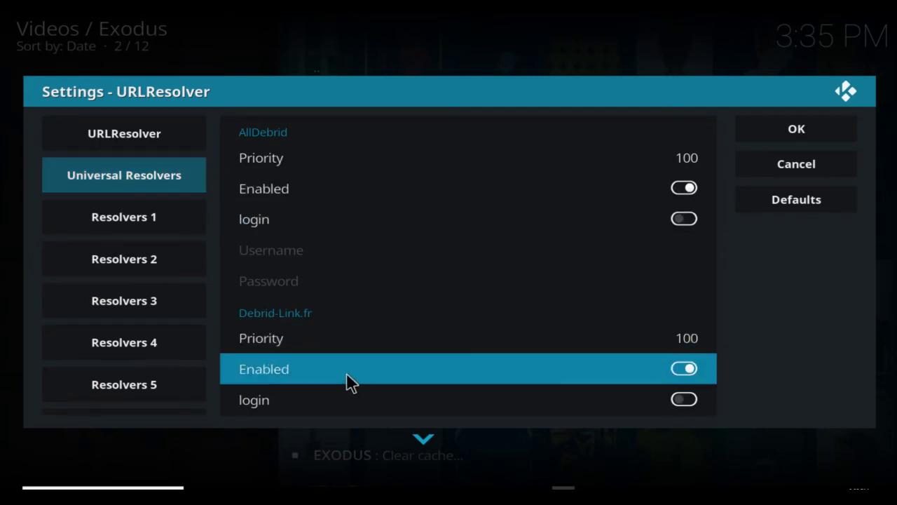
{"action": "key", "text": "Down"}
{"action": "key", "text": "Down"}
{"action": "key", "text": "Down"}
{"action": "key", "text": "Down"}
{"action": "key", "text": "Down"}
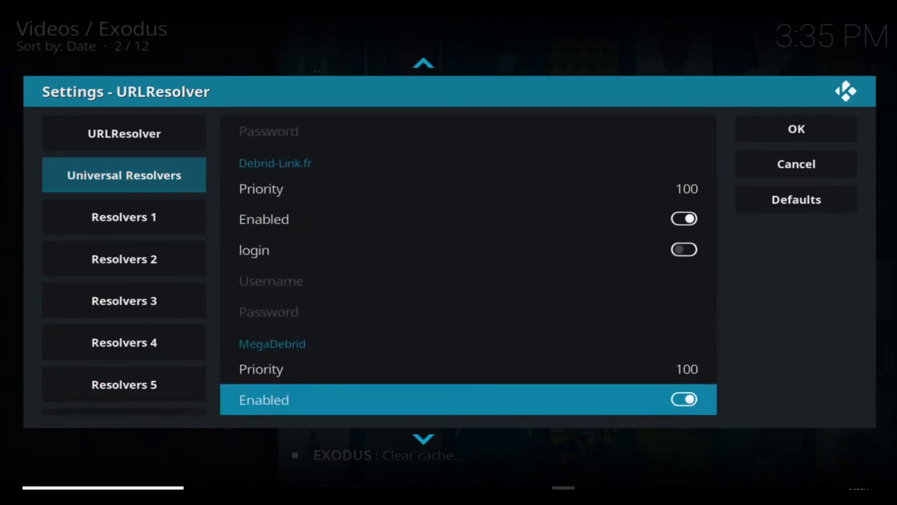
{"action": "key", "text": "Down"}
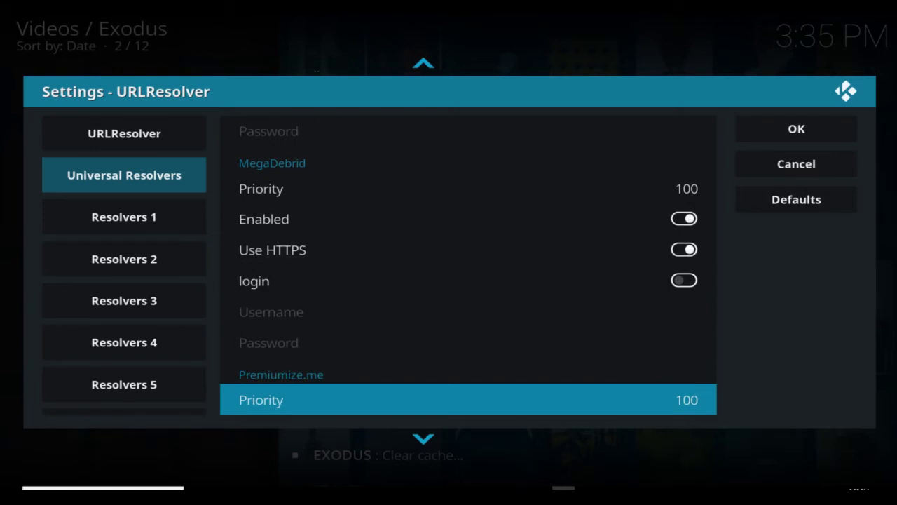
{"action": "key", "text": "Down"}
{"action": "key", "text": "Down"}
{"action": "key", "text": "Down"}
{"action": "key", "text": "Down"}
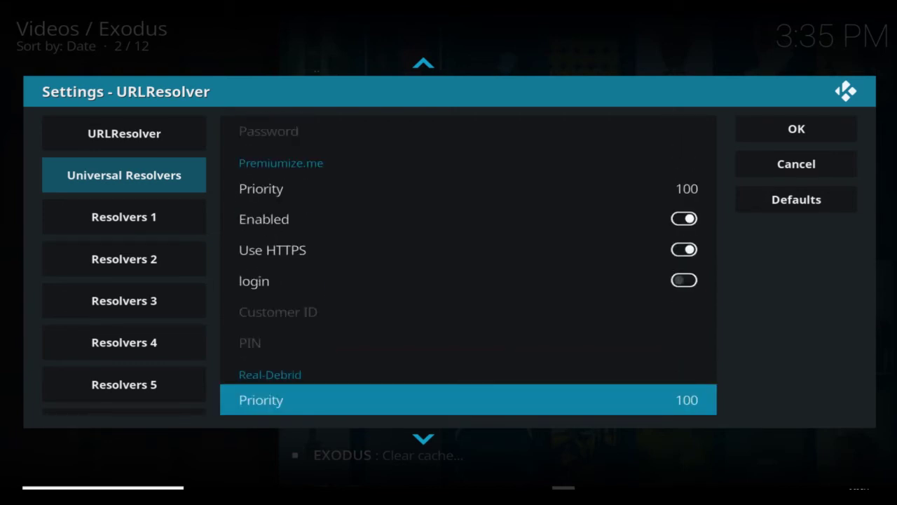
{"action": "key", "text": "Down"}
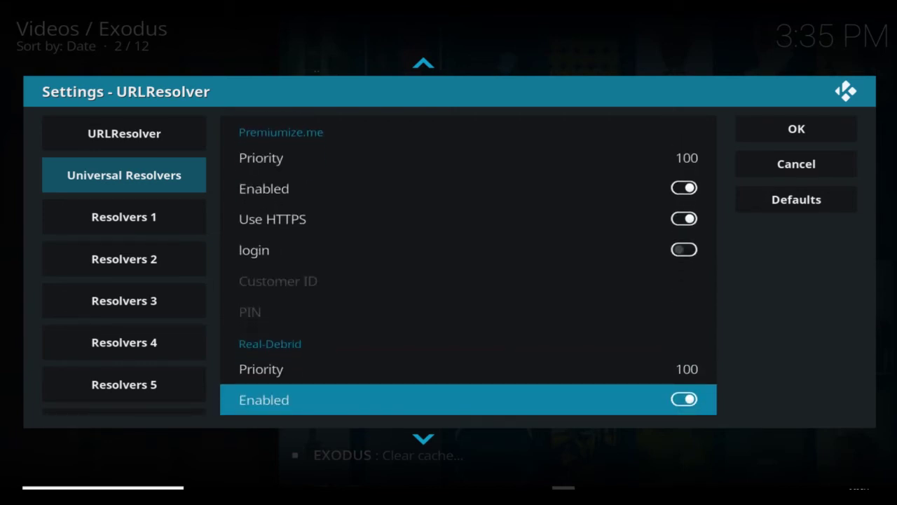
{"action": "key", "text": "Down"}
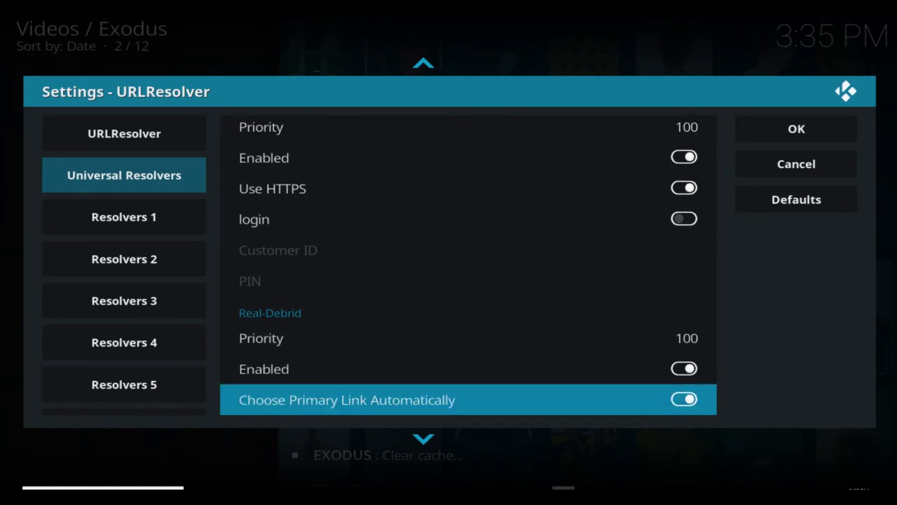
{"action": "key", "text": "Down"}
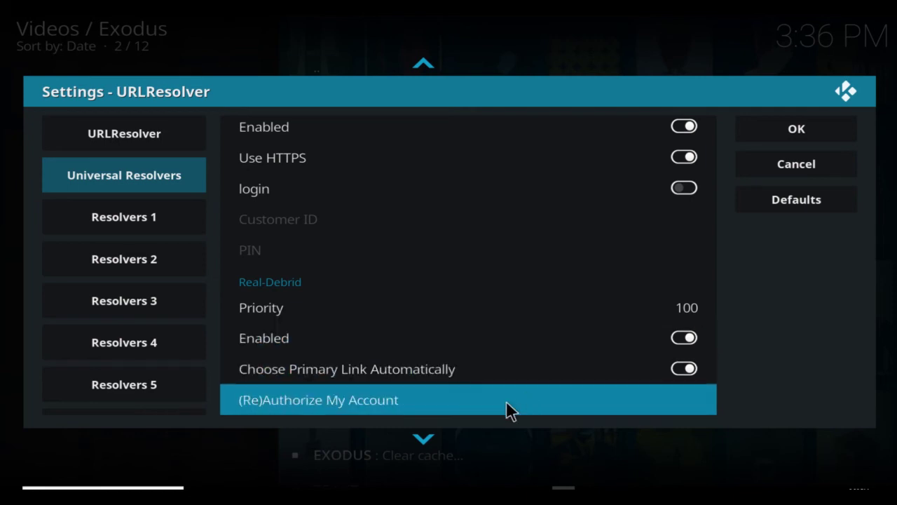
{"action": "left_click", "coordinate": [441, 399]}
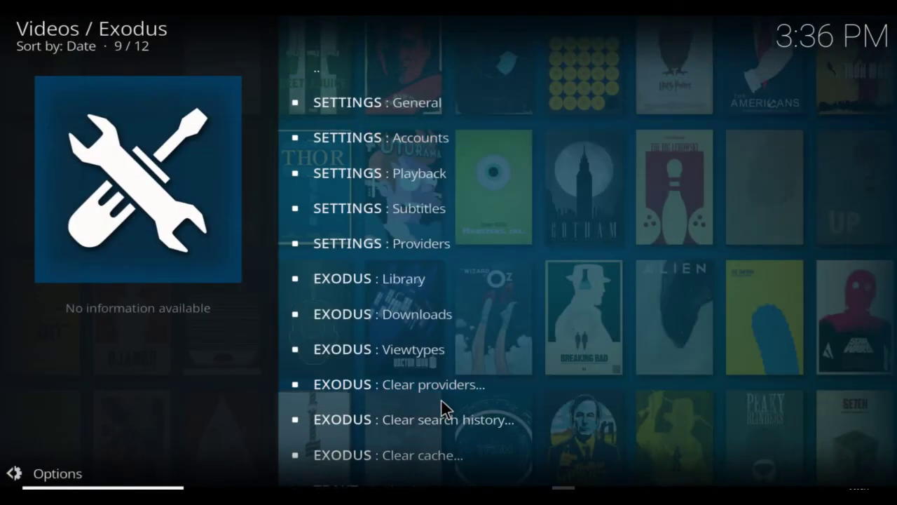